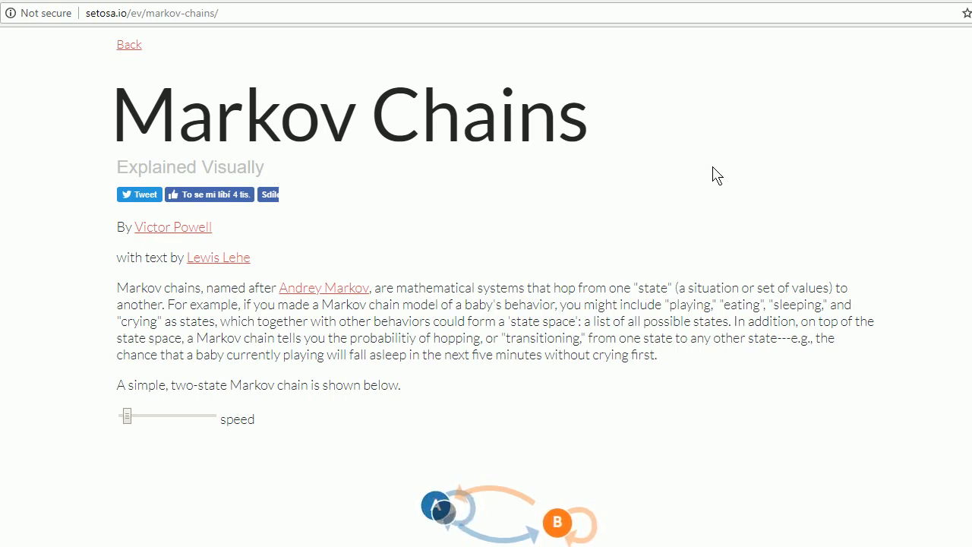
{"action": "scroll", "coordinate": [637, 160], "scroll_direction": "down", "scroll_amount": 1}
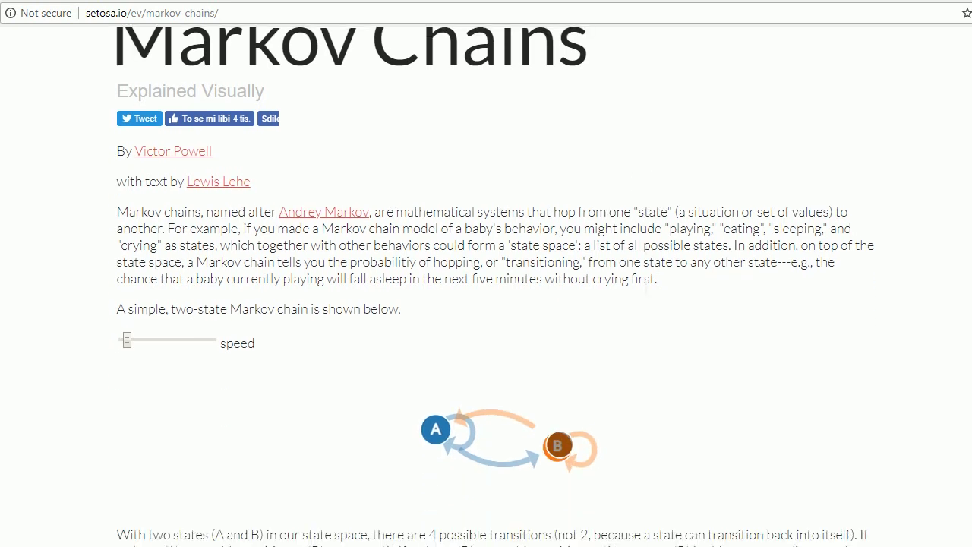
{"action": "scroll", "coordinate": [639, 287], "scroll_direction": "down", "scroll_amount": 1}
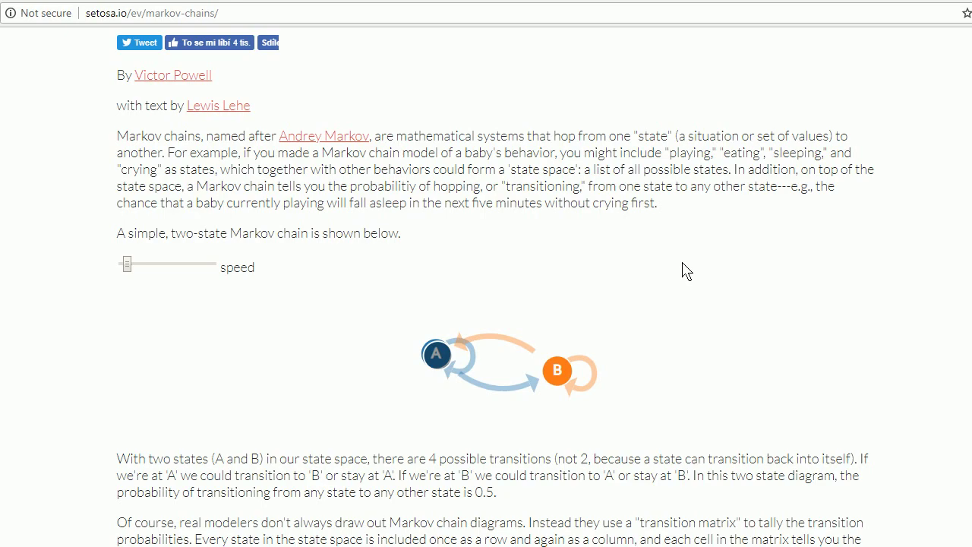
{"action": "scroll", "coordinate": [652, 357], "scroll_direction": "down", "scroll_amount": 3}
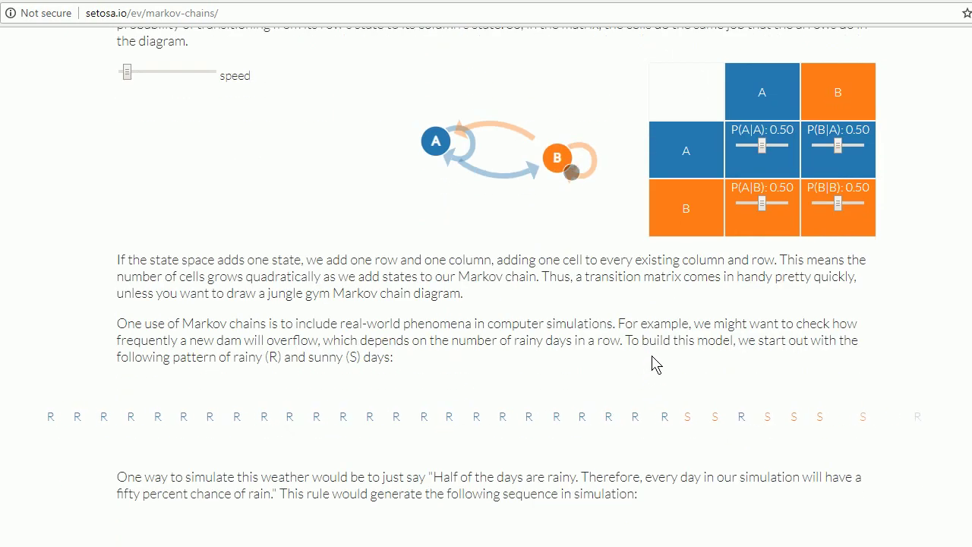
{"action": "scroll", "coordinate": [651, 365], "scroll_direction": "down", "scroll_amount": 2}
{"action": "scroll", "coordinate": [645, 334], "scroll_direction": "down", "scroll_amount": 5}
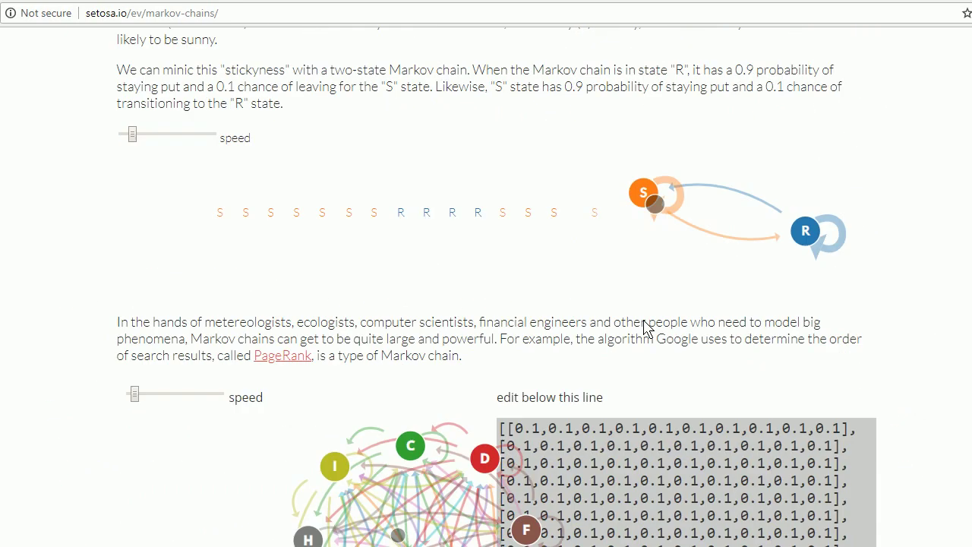
{"action": "scroll", "coordinate": [643, 326], "scroll_direction": "down", "scroll_amount": 1}
{"action": "scroll", "coordinate": [643, 326], "scroll_direction": "down", "scroll_amount": 2}
{"action": "scroll", "coordinate": [645, 328], "scroll_direction": "down", "scroll_amount": 1}
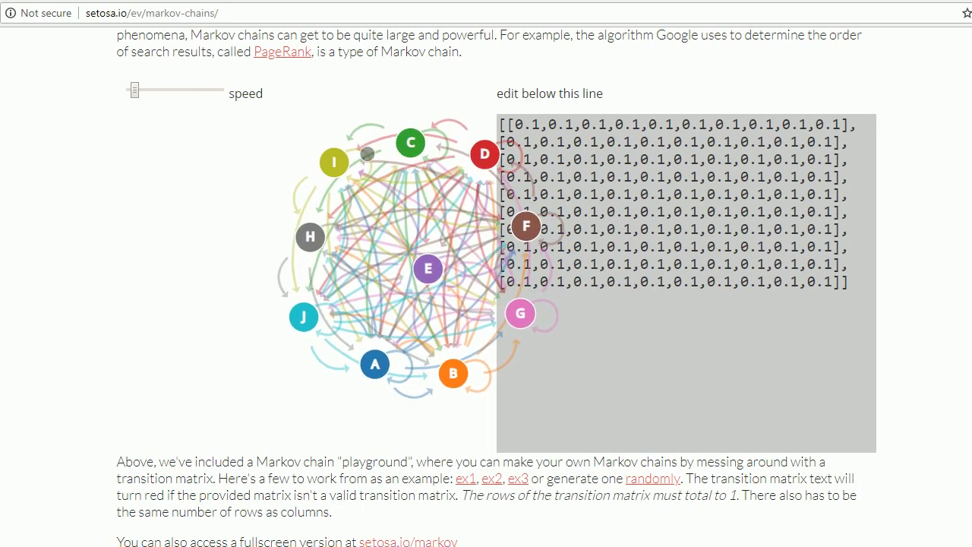
Place the Manitou window over the matrix, set the second Grizzly to 3, and select Total spins 2160
{"action": "left_click_drag", "start_coordinate": [785, 229], "coordinate": [768, 166]}
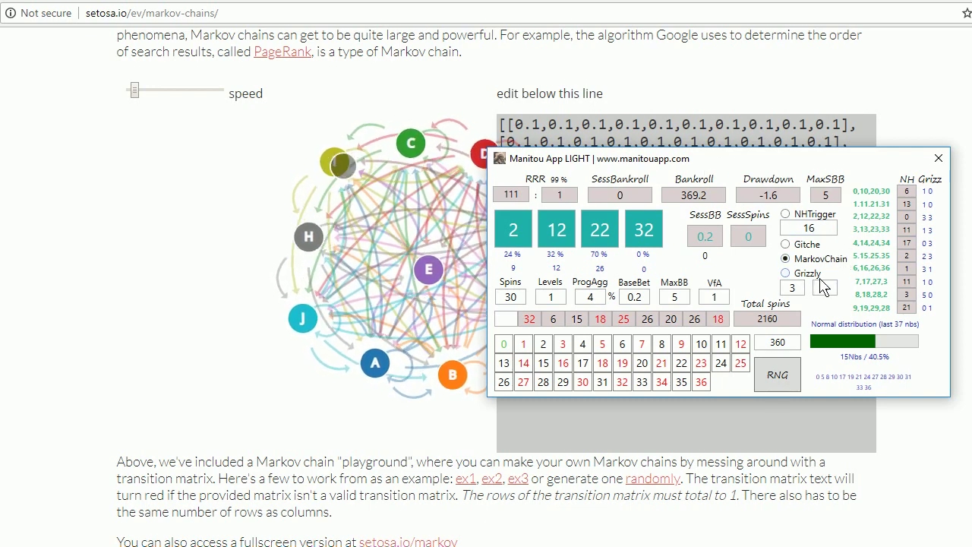
{"action": "left_click", "coordinate": [823, 287]}
{"action": "type", "text": "3"}
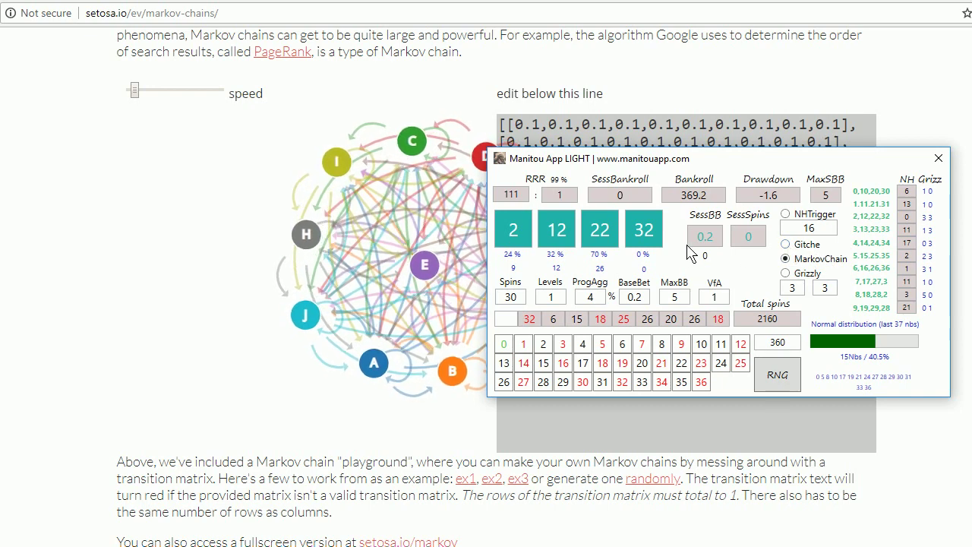
{"action": "double_click", "coordinate": [767, 318]}
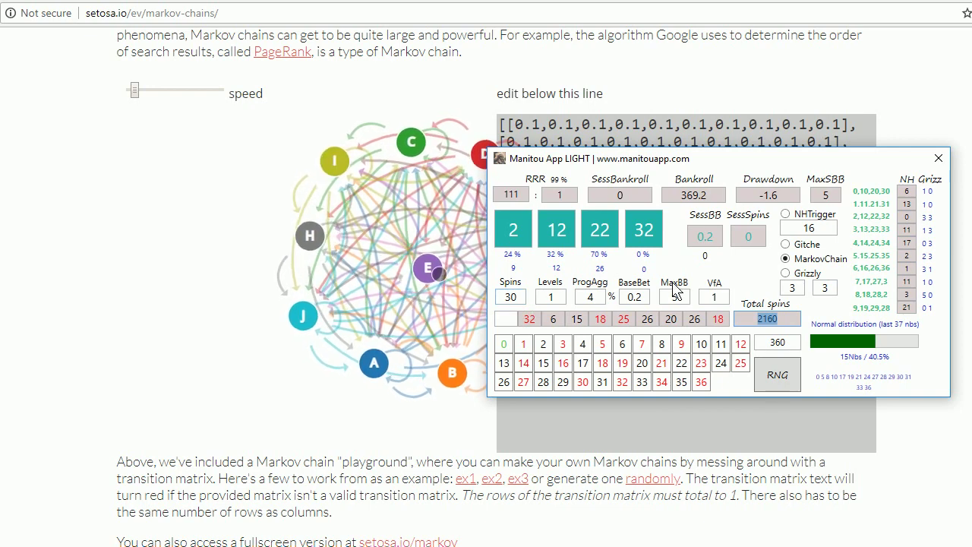
{"action": "type", "text": "1"}
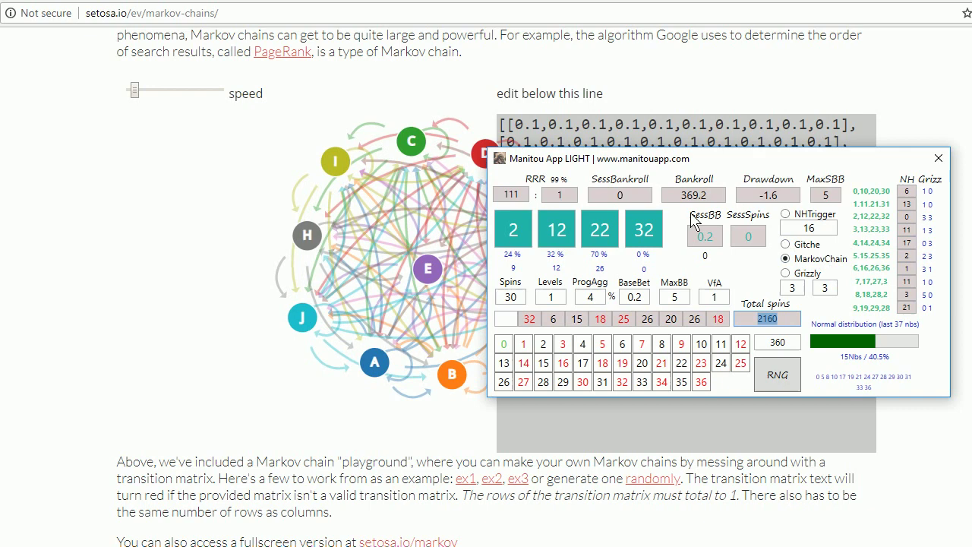
{"action": "left_click_drag", "start_coordinate": [628, 166], "coordinate": [655, 166]}
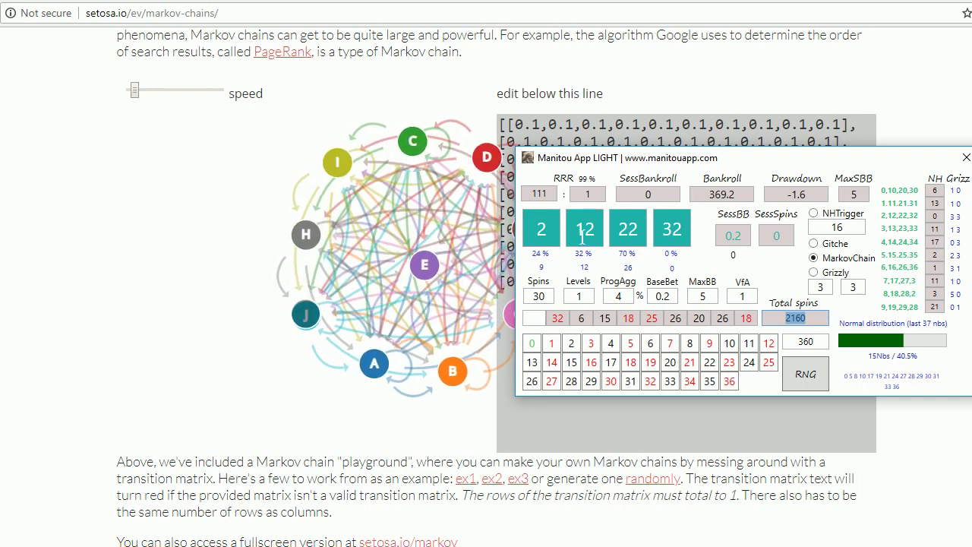
Nudge the Manitou App LIGHT window a few pixels left, leaving its settings unchanged
{"action": "left_click_drag", "start_coordinate": [691, 158], "coordinate": [678, 159]}
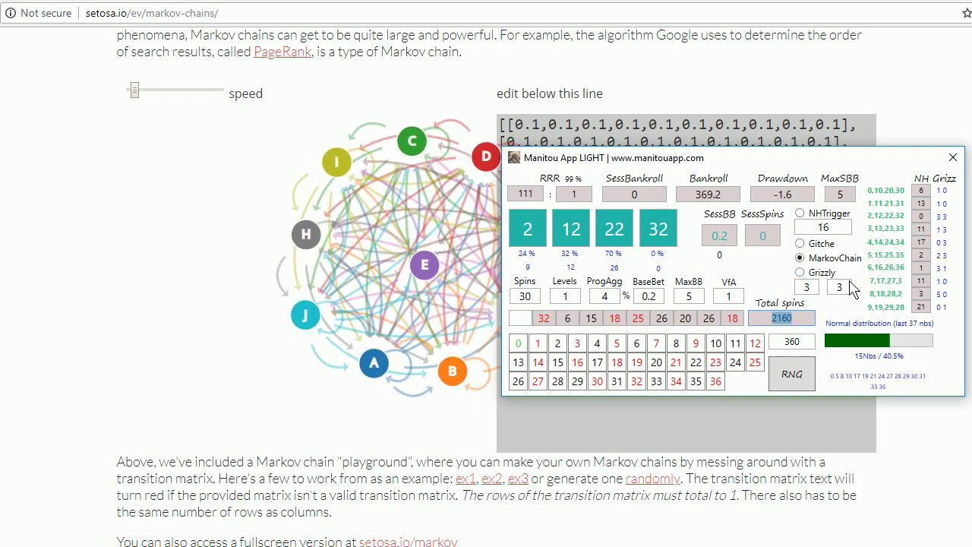
{"action": "left_click", "coordinate": [804, 287]}
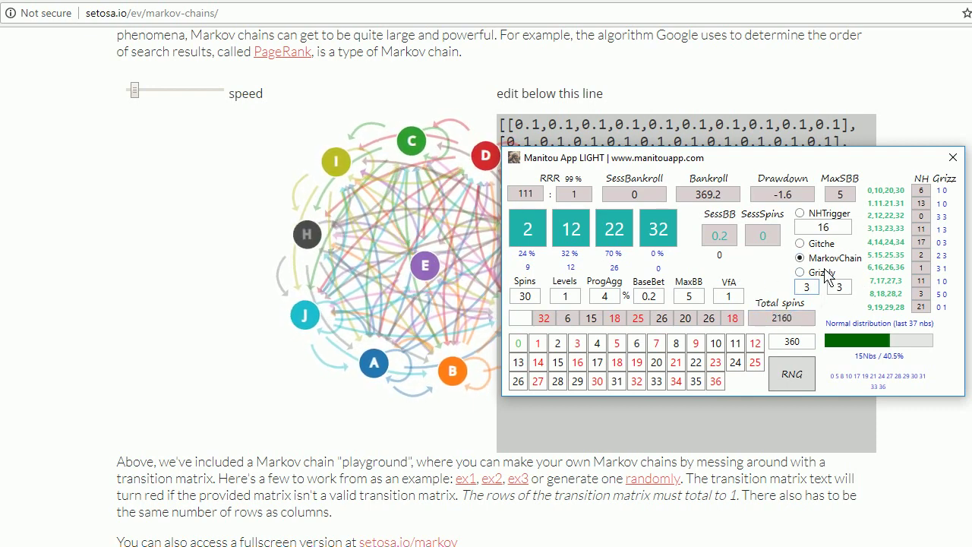